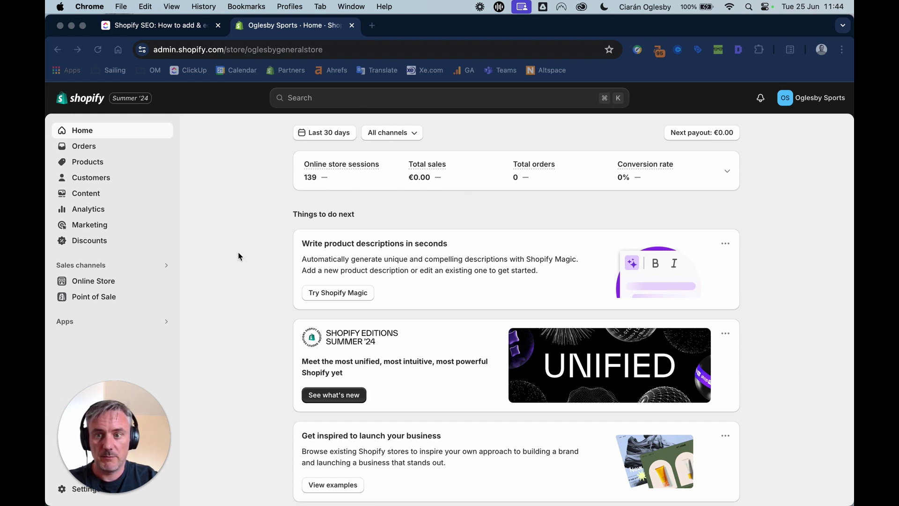
Duplicate the current Dawn theme from the Online Store themes page to create Copy of Dawn.
left_click(91, 282)
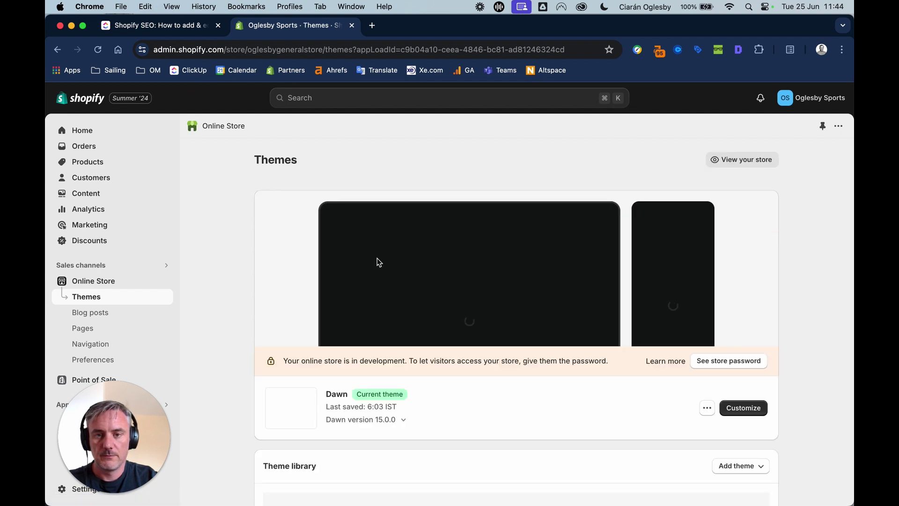
scroll(528, 352, "down", 3)
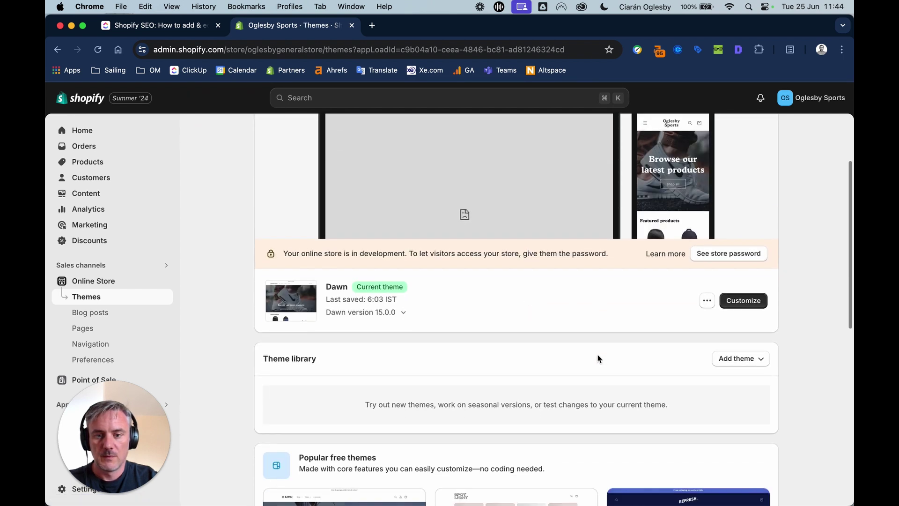
left_click(707, 301)
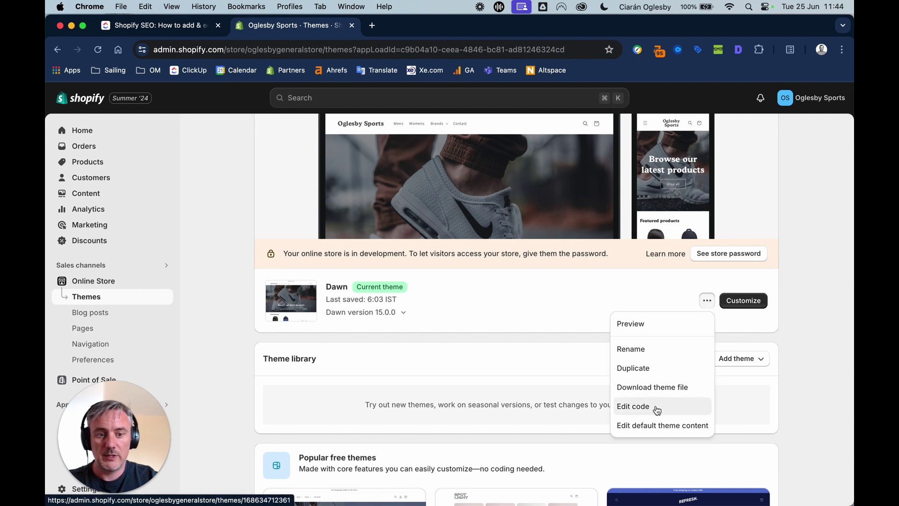
left_click(644, 372)
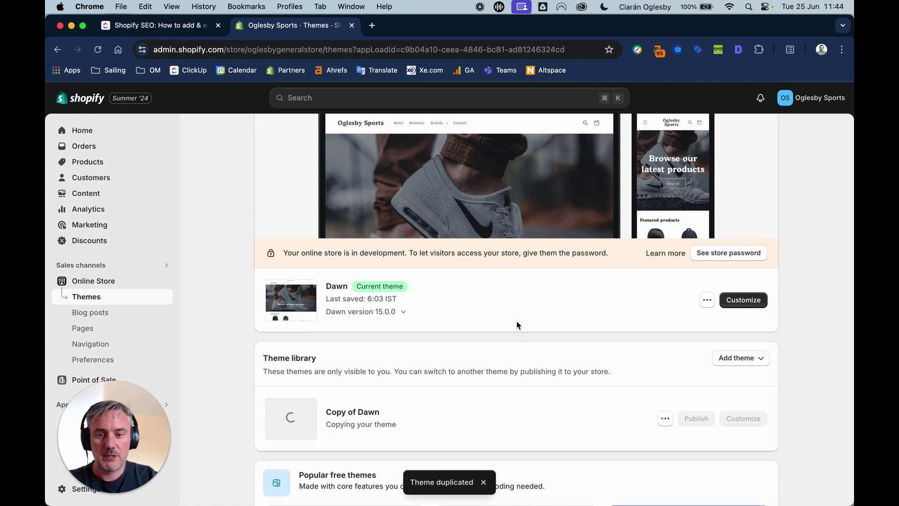
scroll(537, 341, "down", 1)
scroll(537, 340, "down", 1)
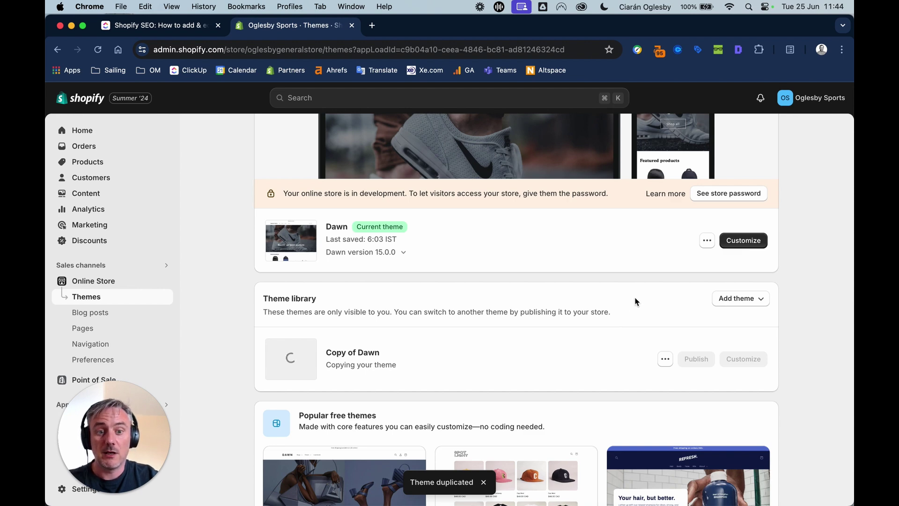
scroll(413, 231, "up", 3)
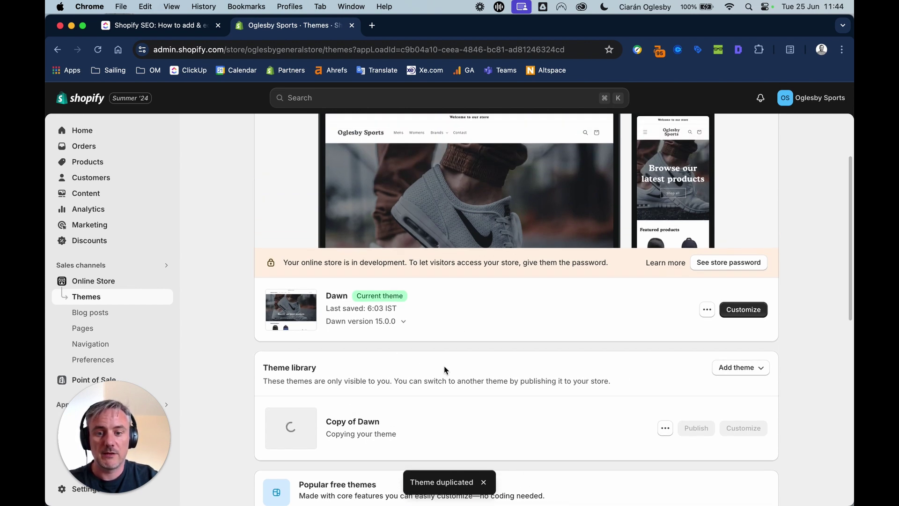
scroll(616, 441, "down", 3)
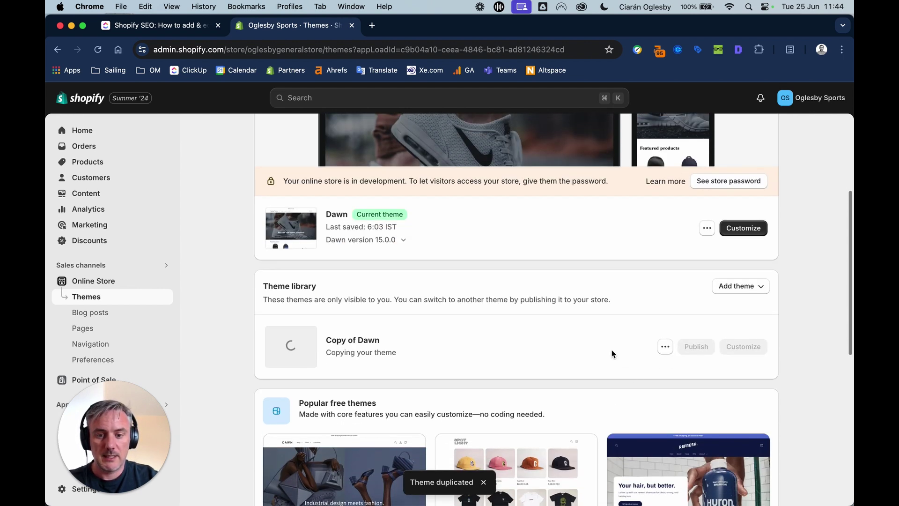
Open Copy of Dawn's code editor and add a new robots.txt template.
left_click(665, 347)
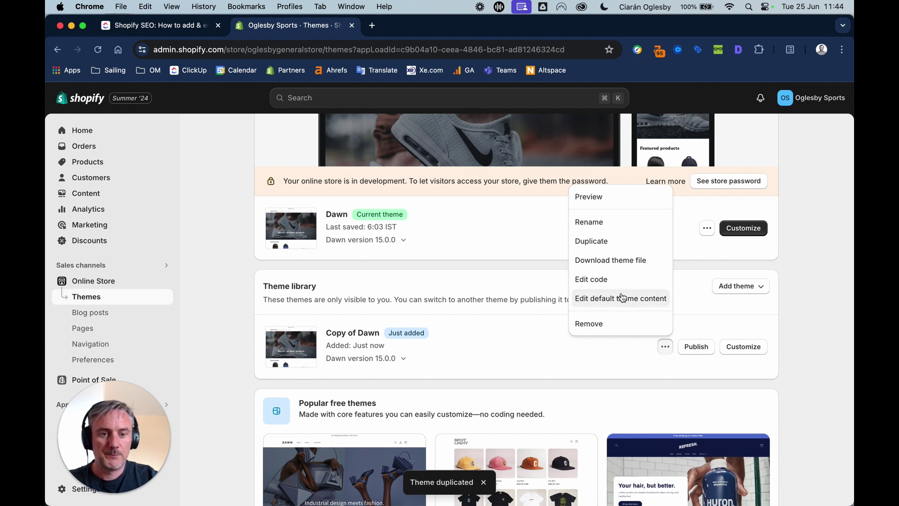
left_click(611, 280)
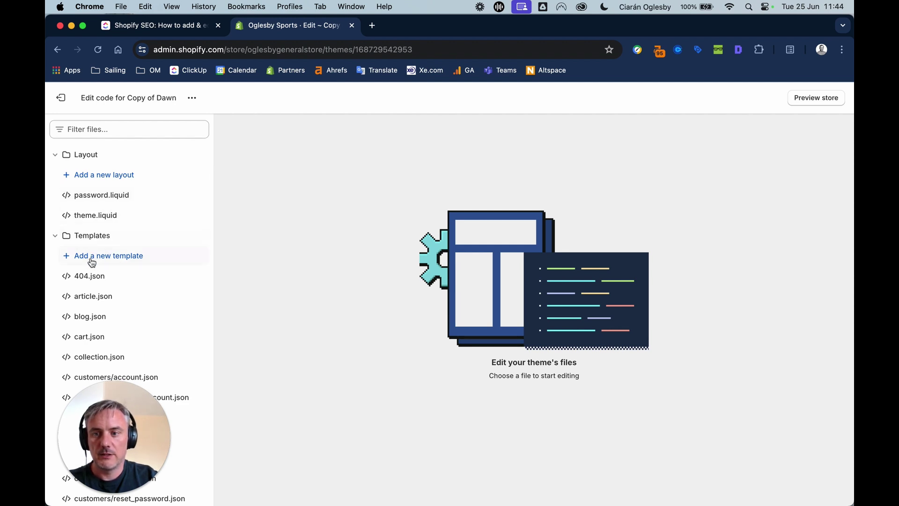
left_click(122, 259)
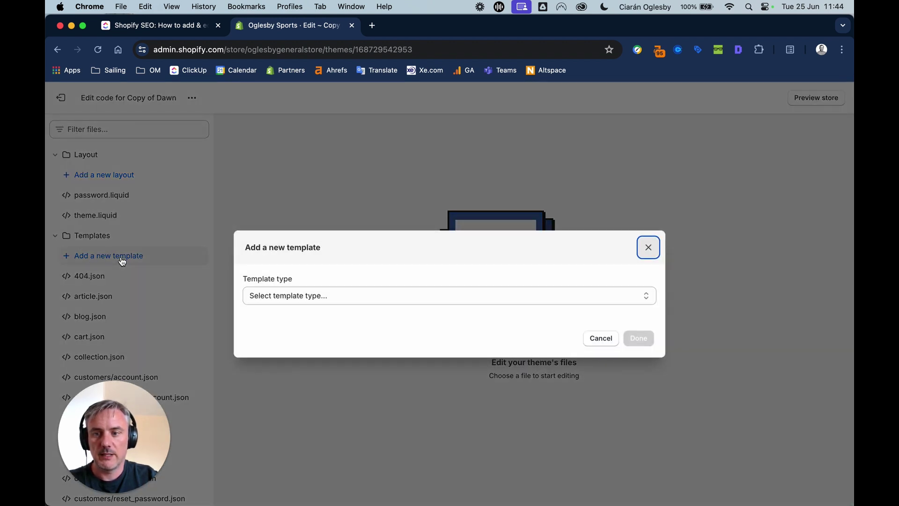
left_click(416, 296)
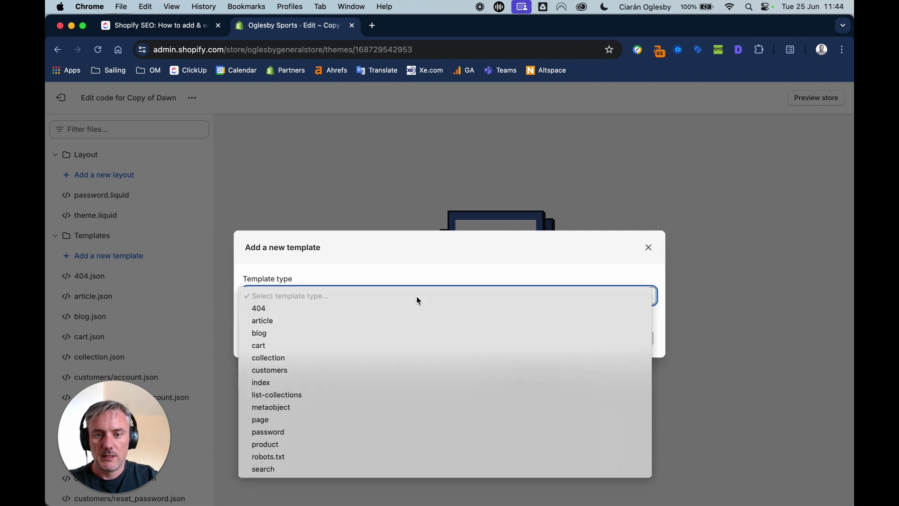
left_click(354, 457)
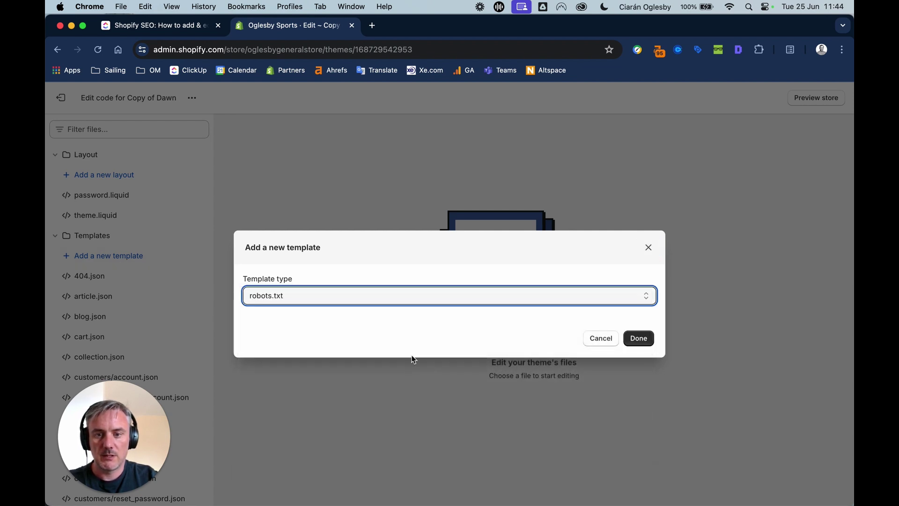
left_click(643, 344)
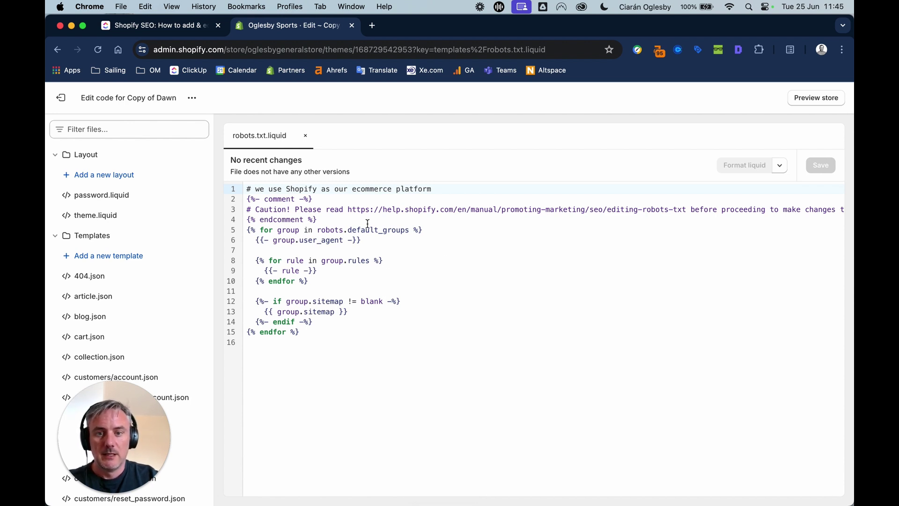
Copy the help article URL from line 3 of robots.txt.liquid into a new browser tab.
mouse_move(348, 210)
left_mouse_down()
mouse_move(686, 210)
mouse_move(499, 200)
mouse_move(348, 210)
left_mouse_up()
key("super+c")
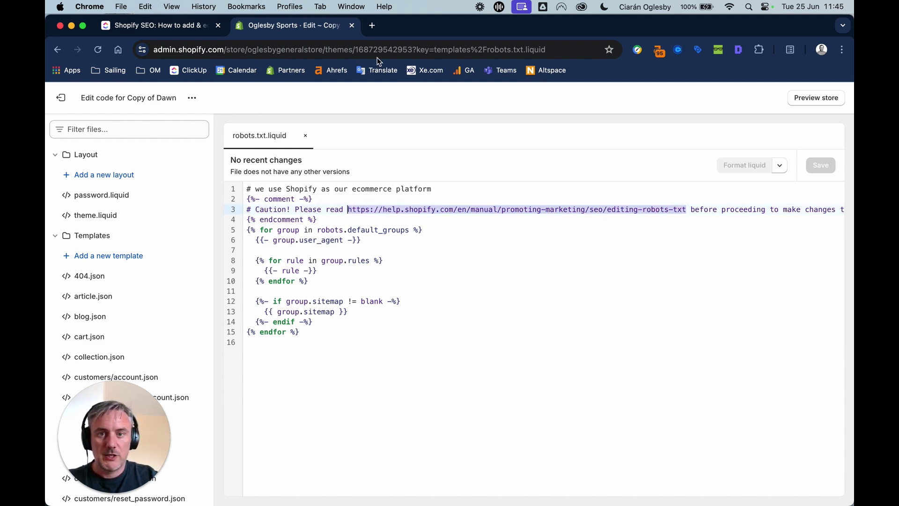
left_click(372, 25)
Load the 'Editing robots.txt.liquid' help article and skim its overview.
key("super+v")
key("Return")
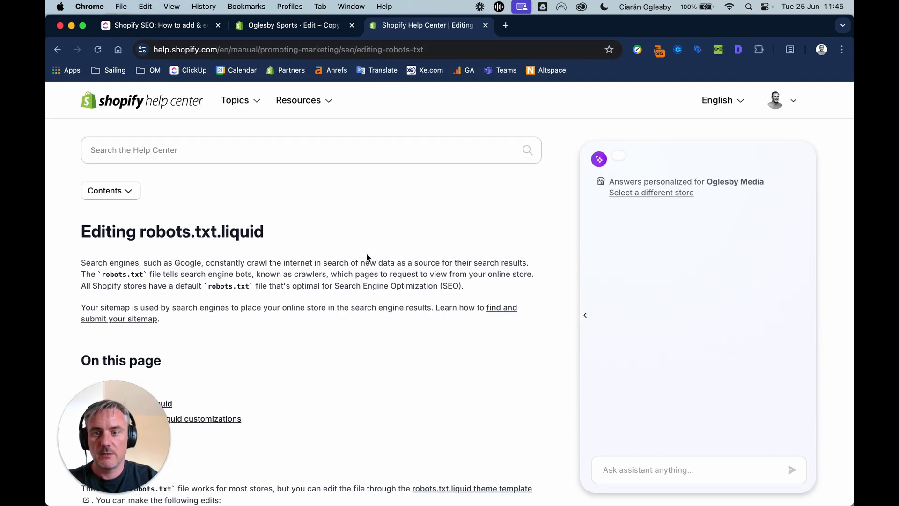
scroll(260, 313, "down", 3)
scroll(259, 313, "down", 5)
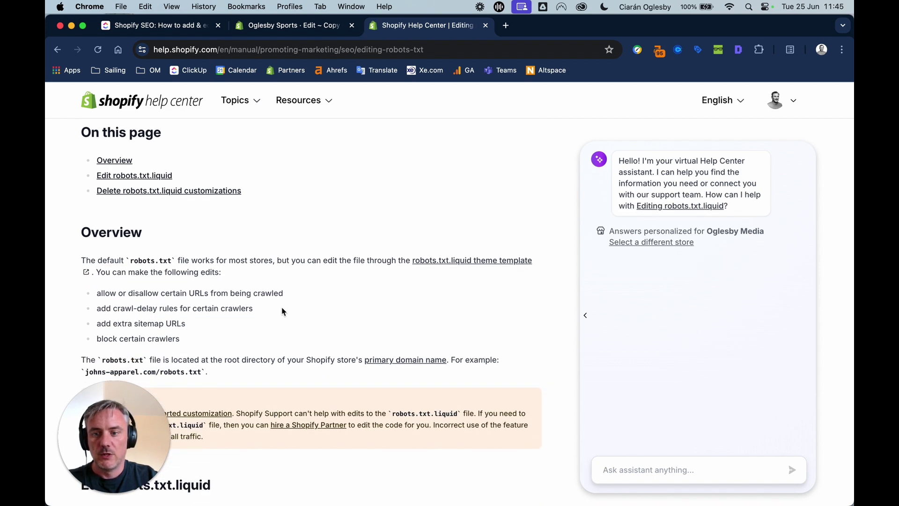
scroll(283, 311, "up", 8)
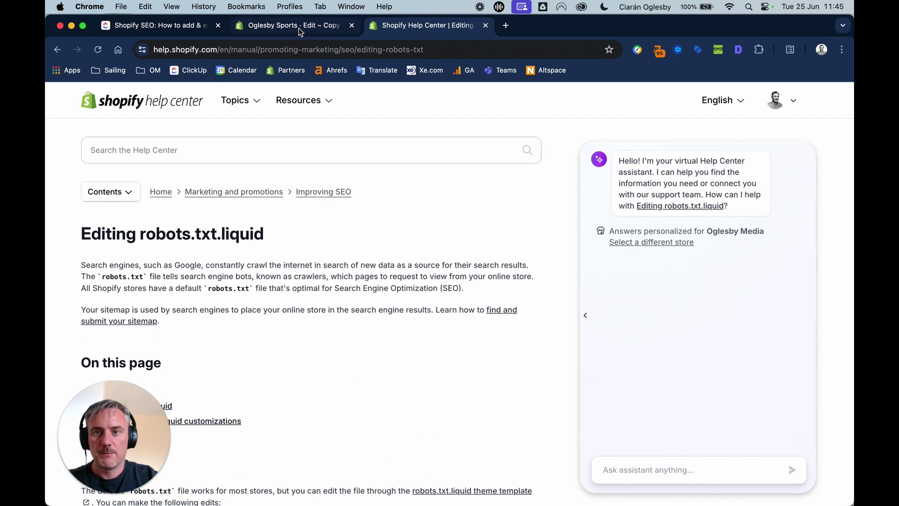
Return to the code editor tab and place the cursor at the endfor on line 10.
left_click(299, 28)
left_click(437, 271)
left_click(370, 276)
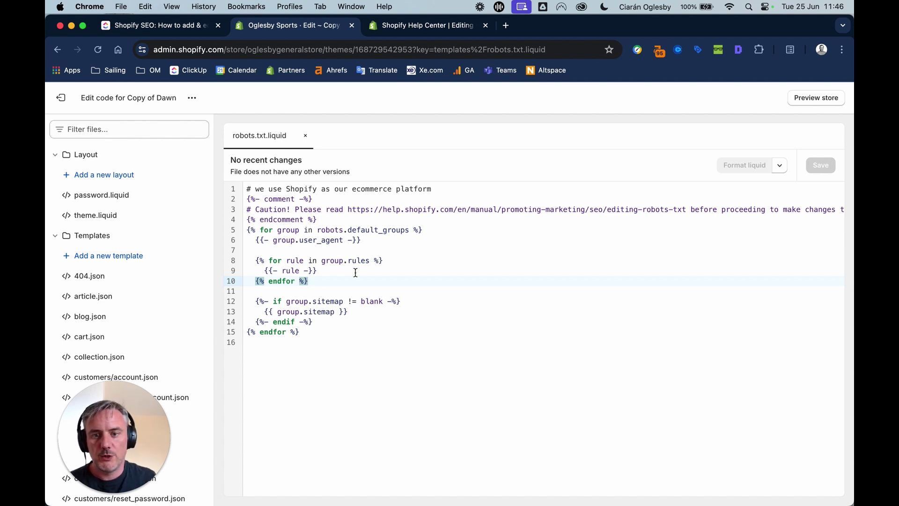
Place the cursor on the empty line 11 of robots.txt.liquid.
left_click(311, 291)
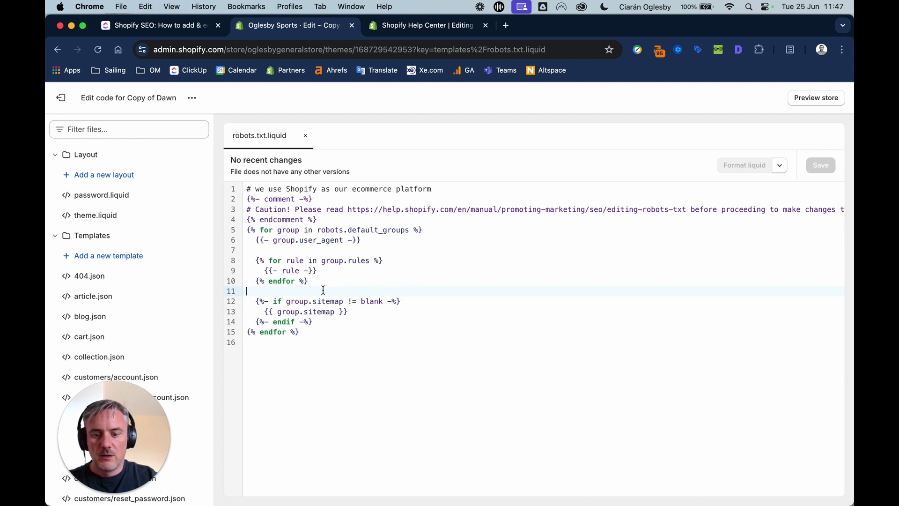
Add a user-agent '*' block disallowing /collections/vendors*?*q=* and /blogs/*/tagged/*, with endif indented.
key("Return")
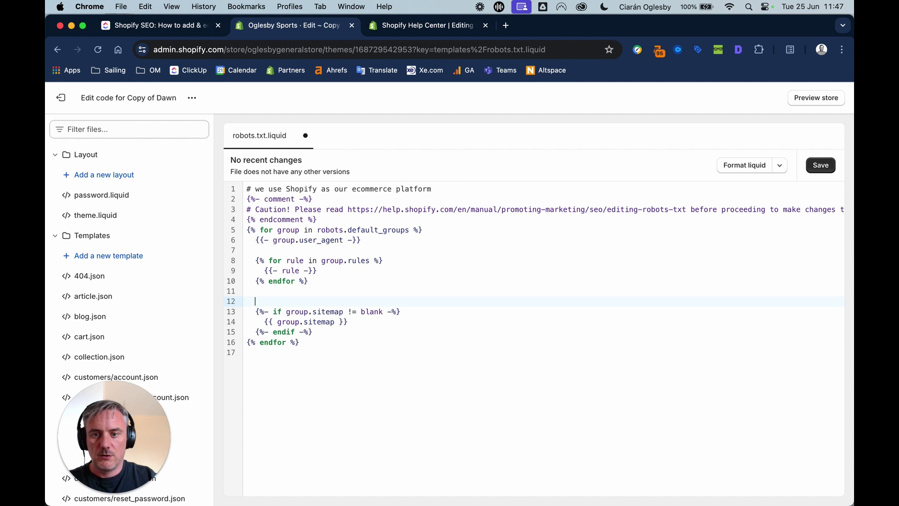
key("Return")
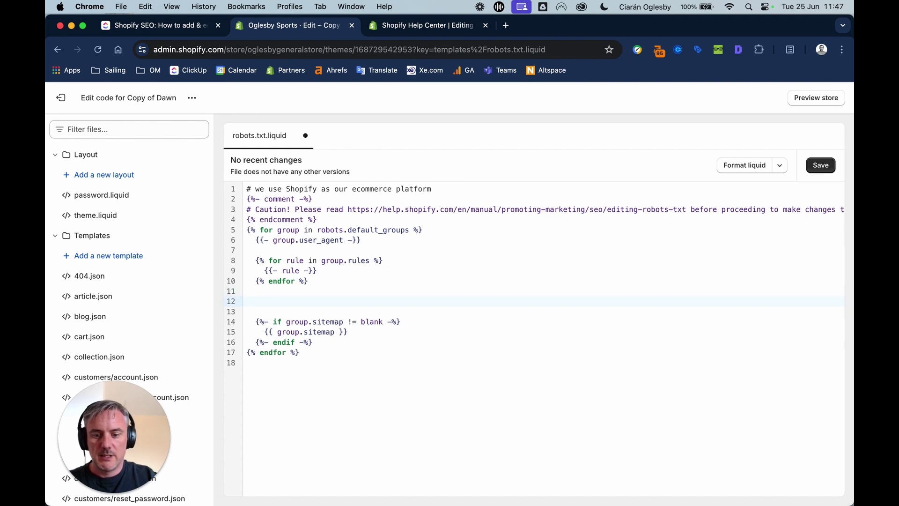
key("super+v")
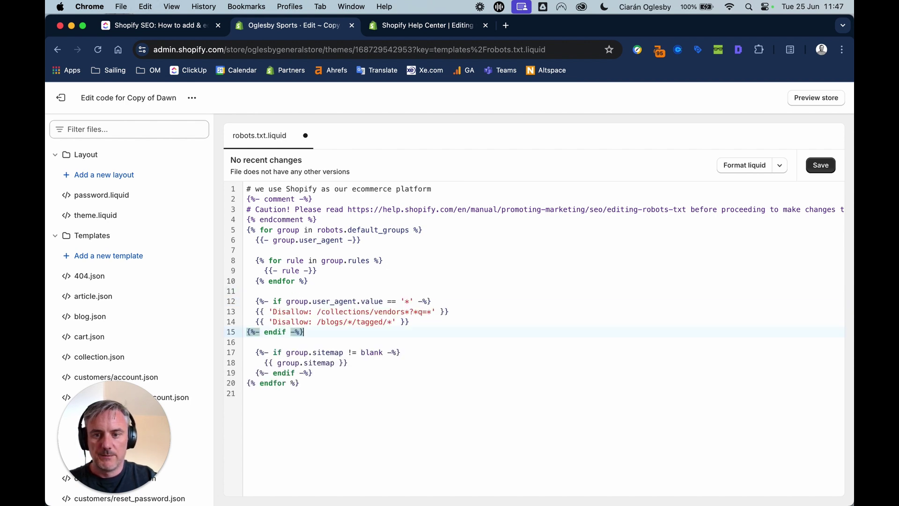
left_click(246, 333)
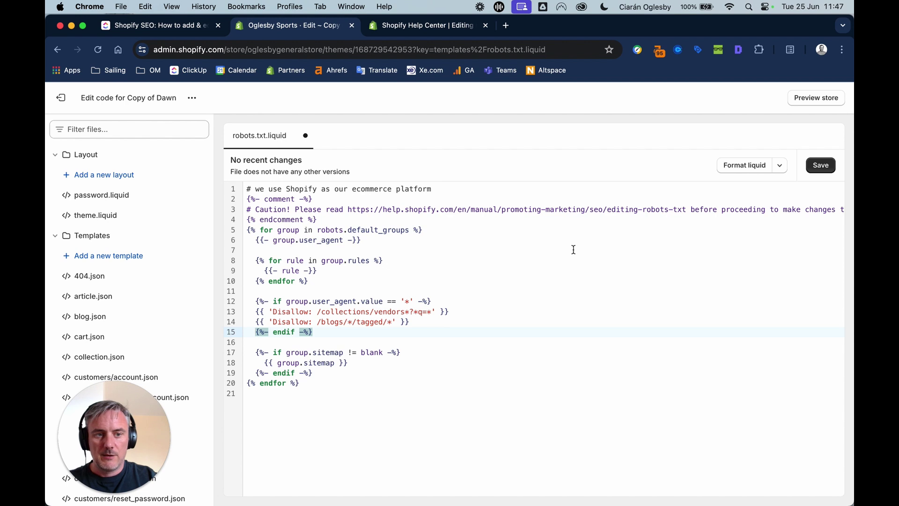
left_click(431, 300)
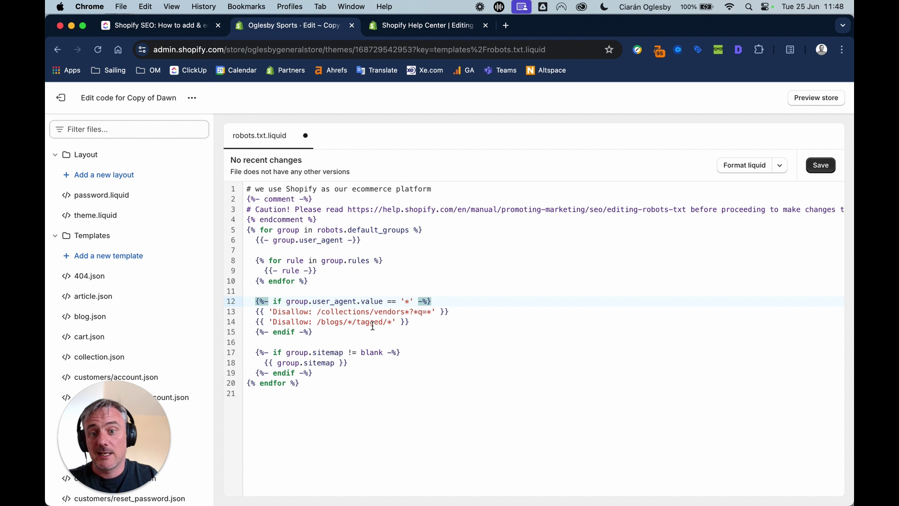
left_click(424, 323)
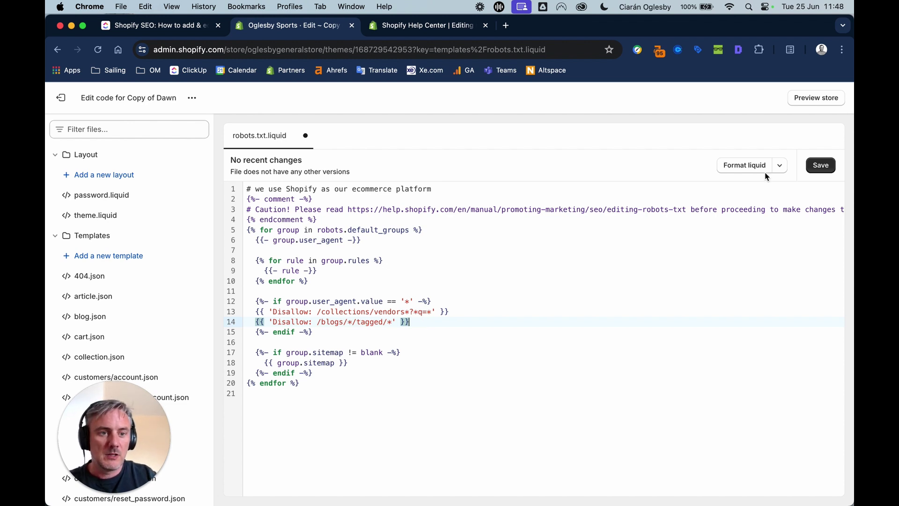
Save robots.txt.liquid and review the vendor and blog-tag Disallow rules on lines 13–15.
left_click(820, 165)
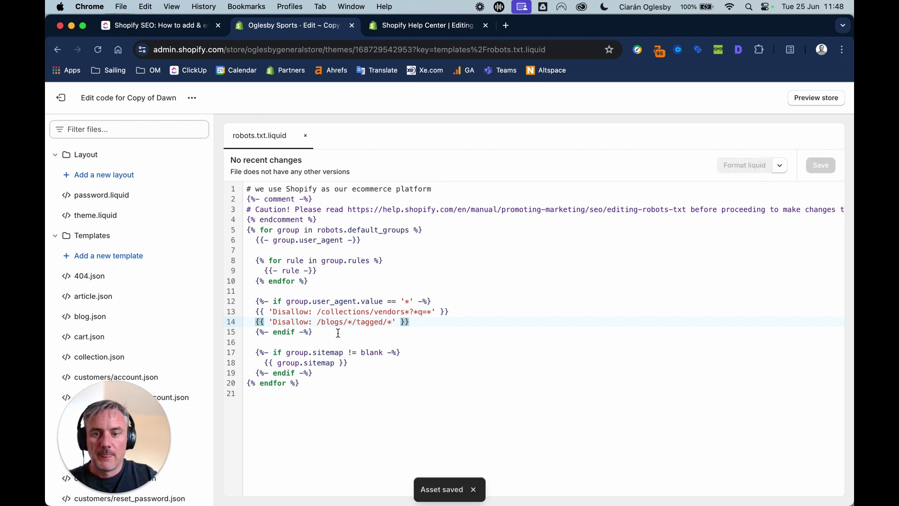
left_click(396, 328)
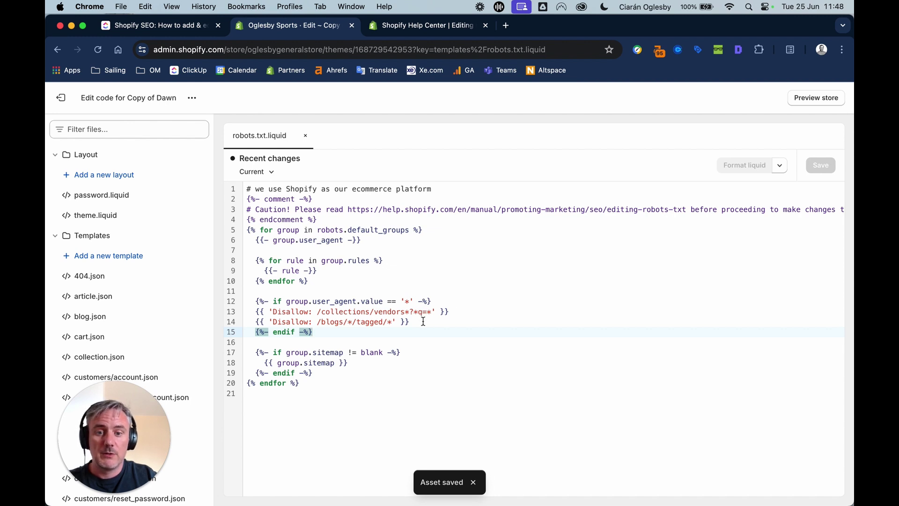
left_click(463, 309)
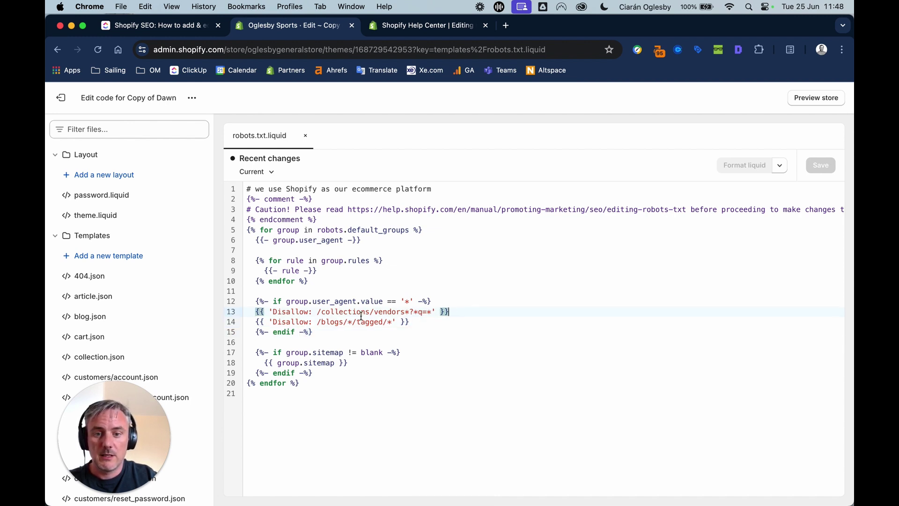
left_click(430, 323)
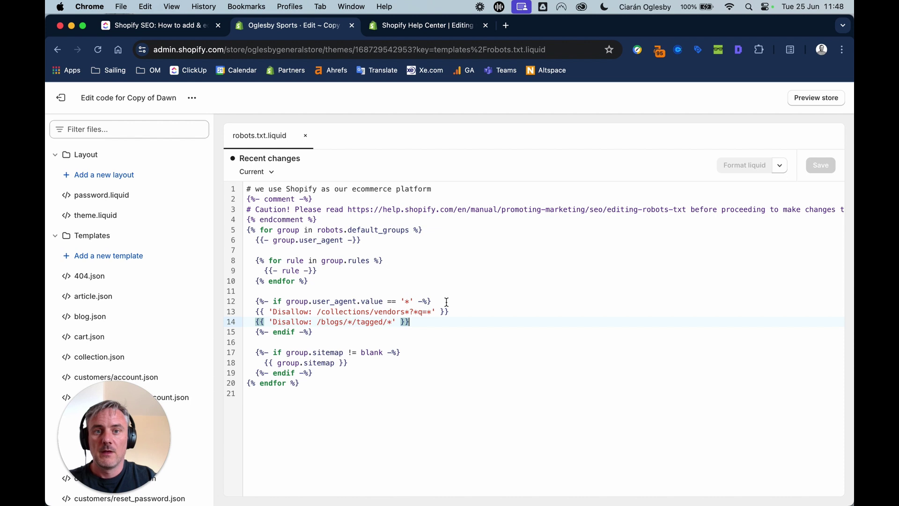